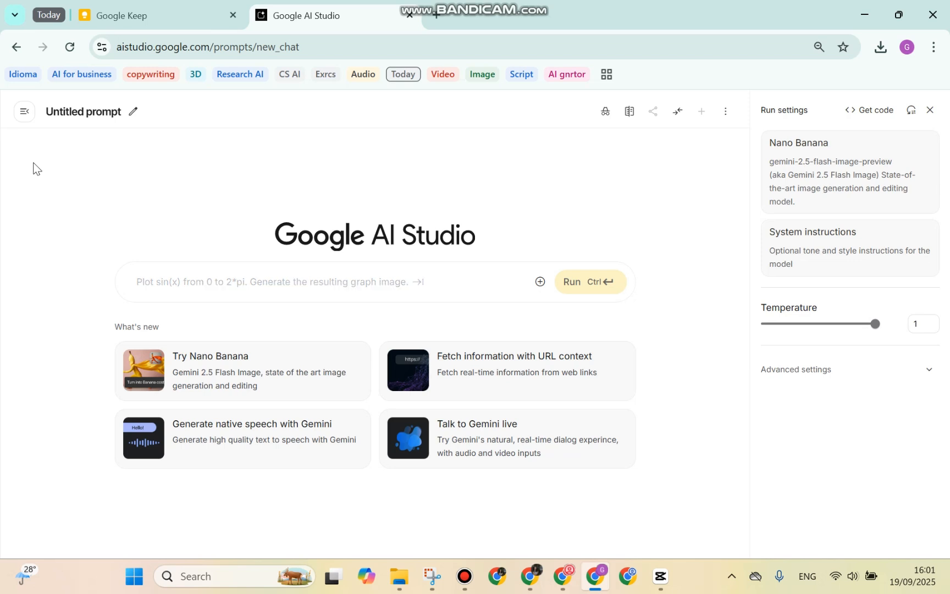
click(542, 281)
click(553, 328)
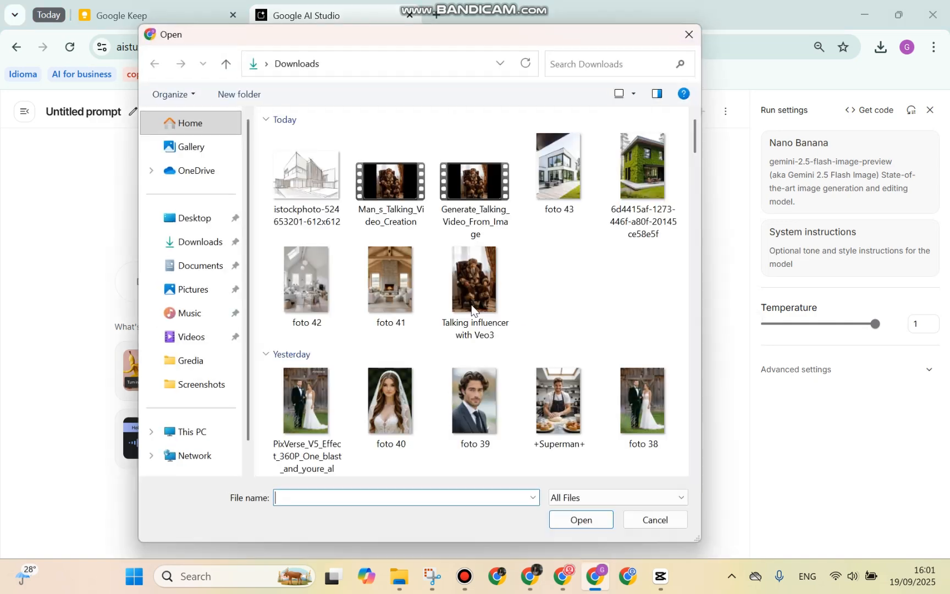
click(329, 206)
click(558, 521)
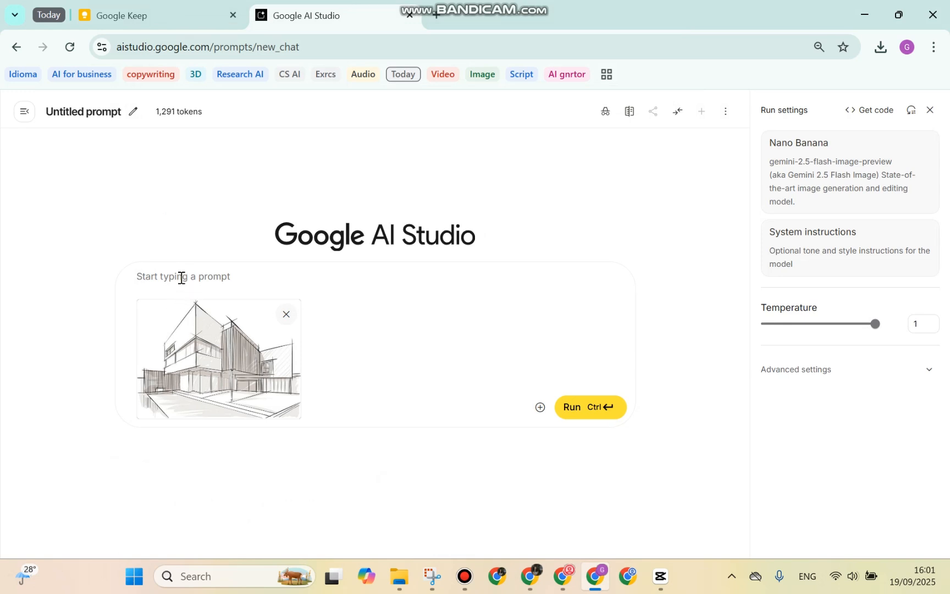
Step: Write the prompt text "Change this sketch into a realistic rendering of this building" for the attached sketch
key(Caps_Lock)
key(Caps_Lock)
text(Change )
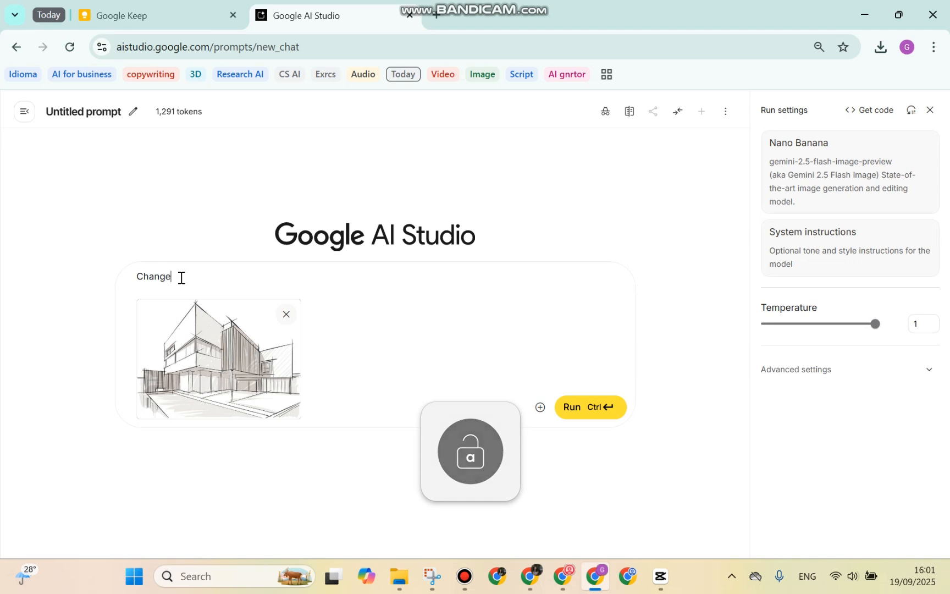
text(this)
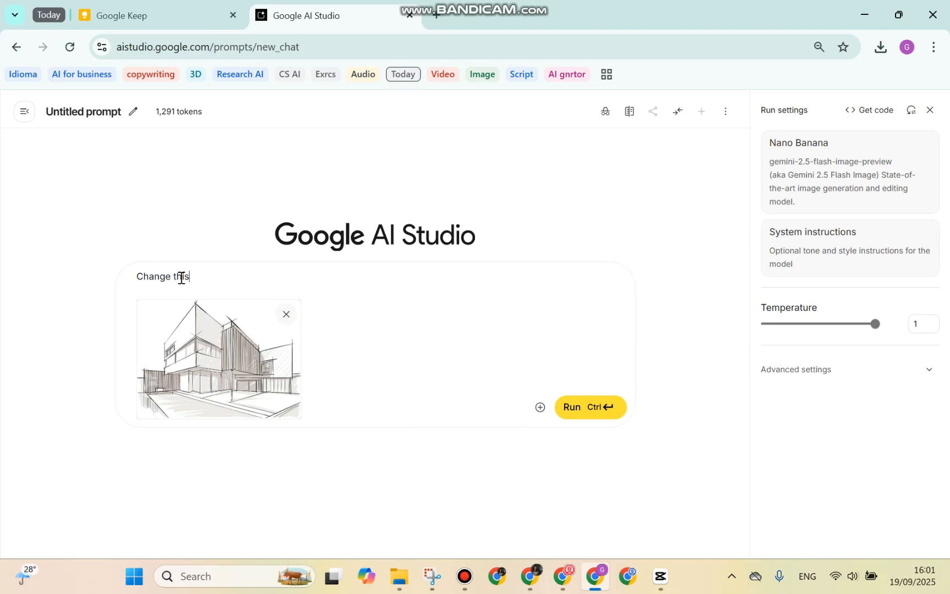
text( sktech)
key(BackSpace)
key(BackSpace)
key(BackSpace)
key(BackSpace)
key(BackSpace)
text(etch )
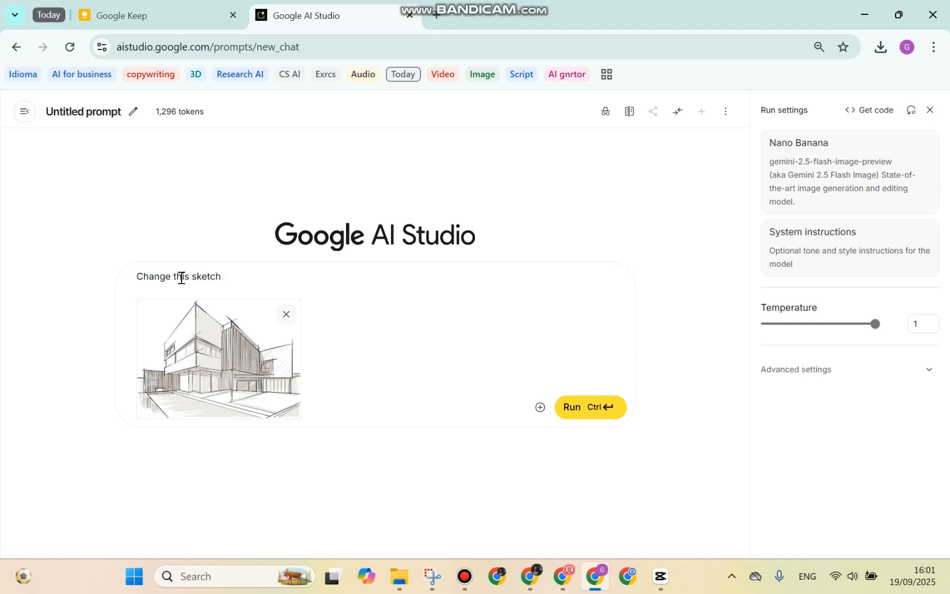
text(into a realistic rendering of )
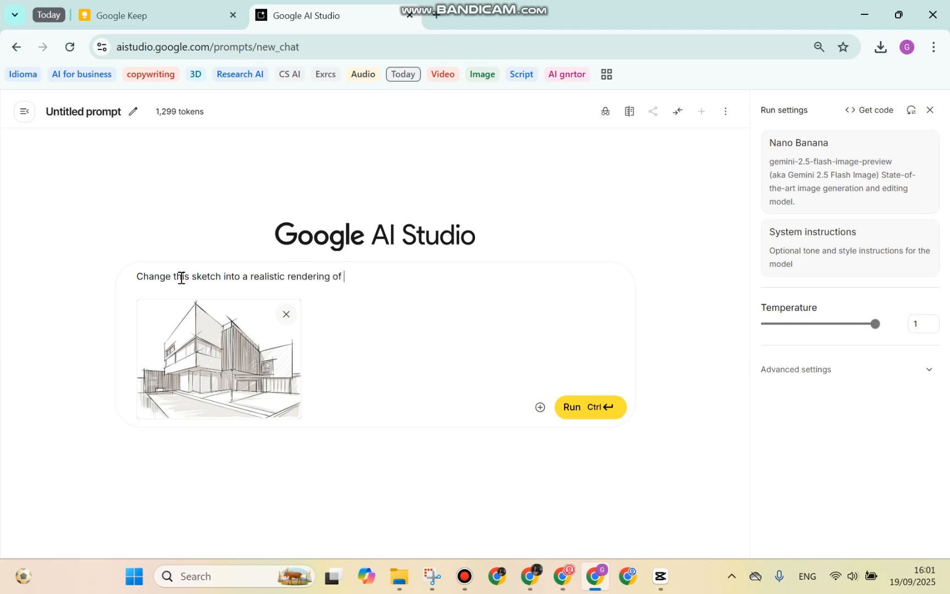
text(this building)
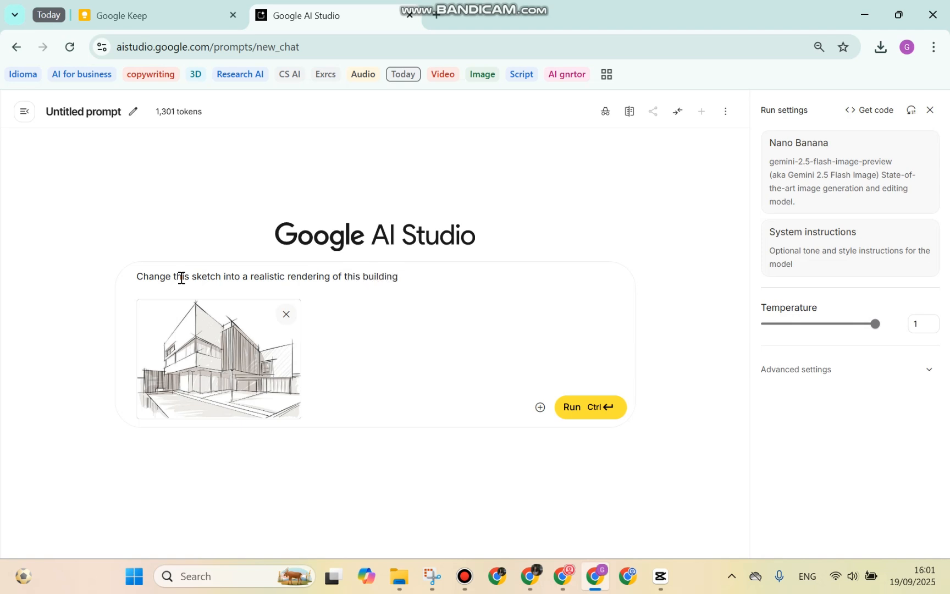
Step: Continue the prompt with the sentence "Maintain the design of this house."
text(. Man)
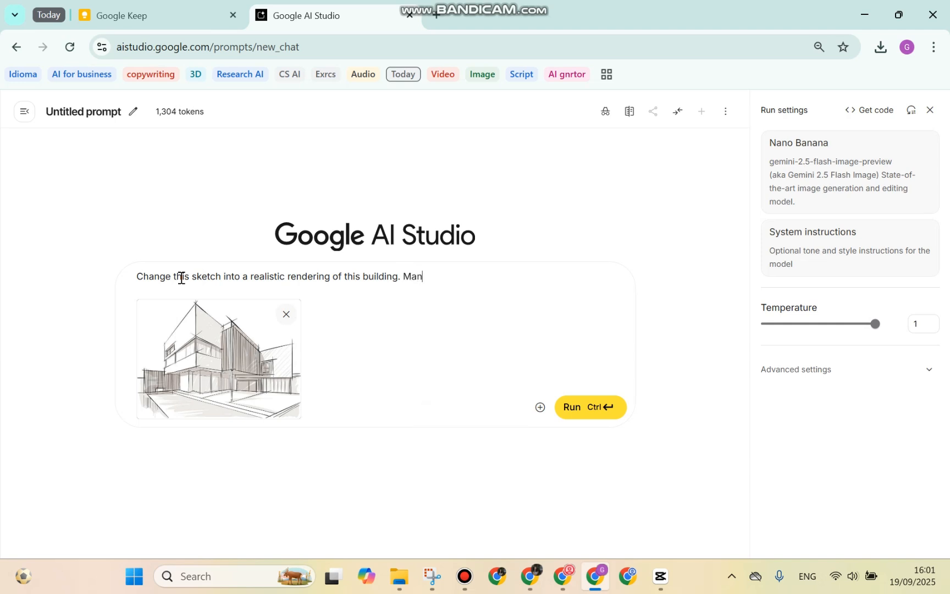
key(BackSpace)
text(ntain the)
key(BackSpace)
key(BackSpace)
key(BackSpace)
key(BackSpace)
key(BackSpace)
key(BackSpace)
key(BackSpace)
key(BackSpace)
text(intain the design of this hous)
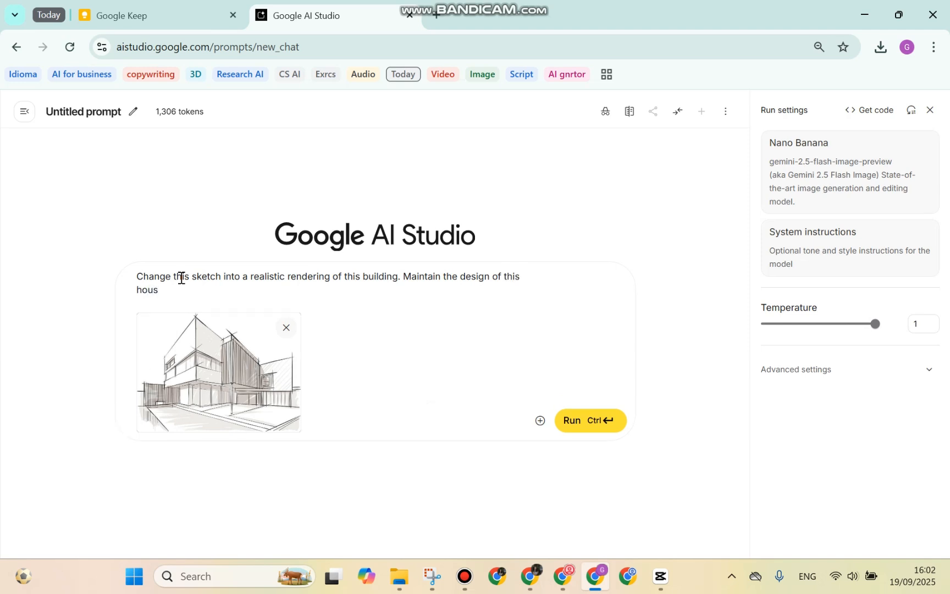
text(e)
key(BackSpace)
text(.)
Step: Complete the prompt with "And add the realistic shadows." and run it
key(Caps_Lock)
text(And )
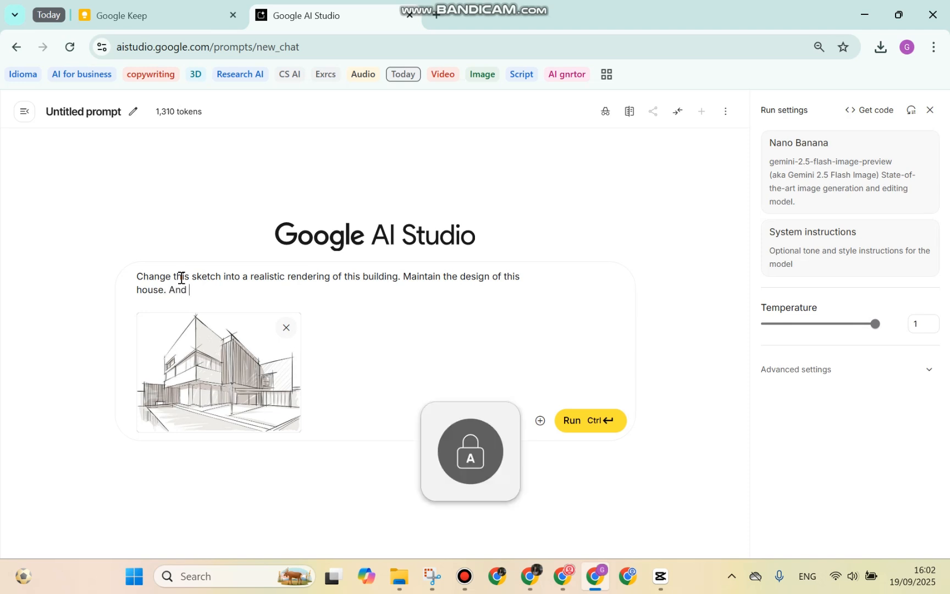
text(add t)
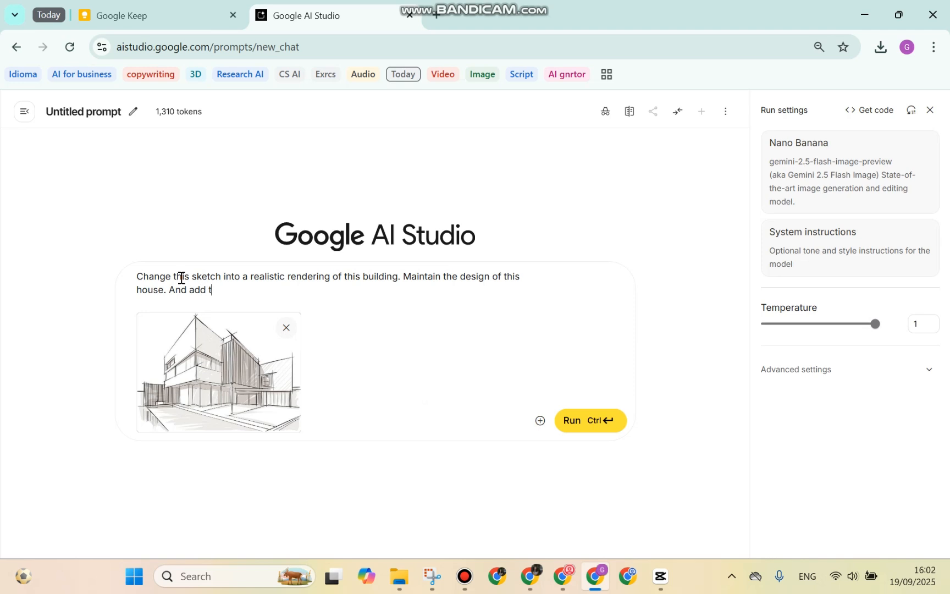
text(he realistic sahdo)
key(BackSpace)
key(BackSpace)
key(BackSpace)
key(BackSpace)
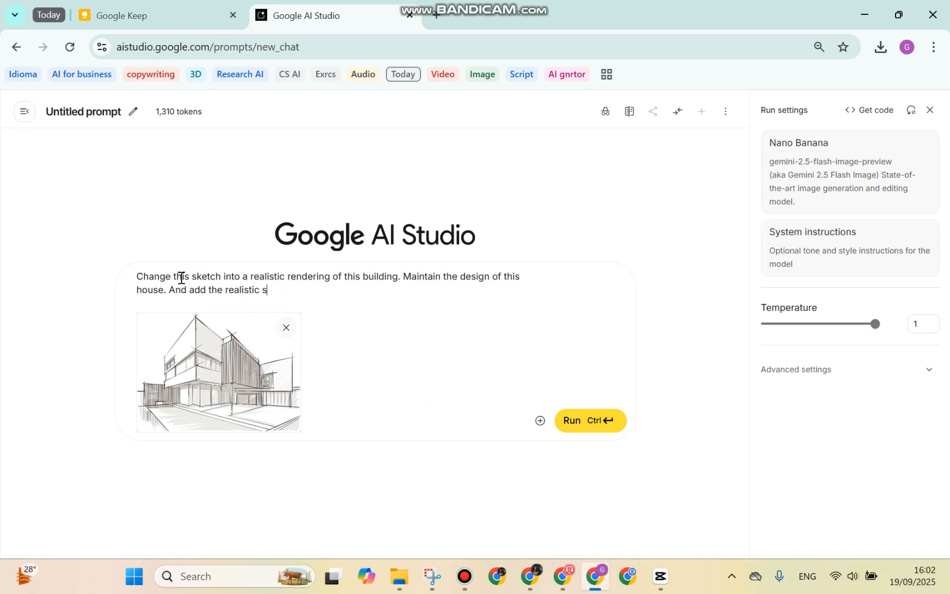
text(hadows.)
key(Return)
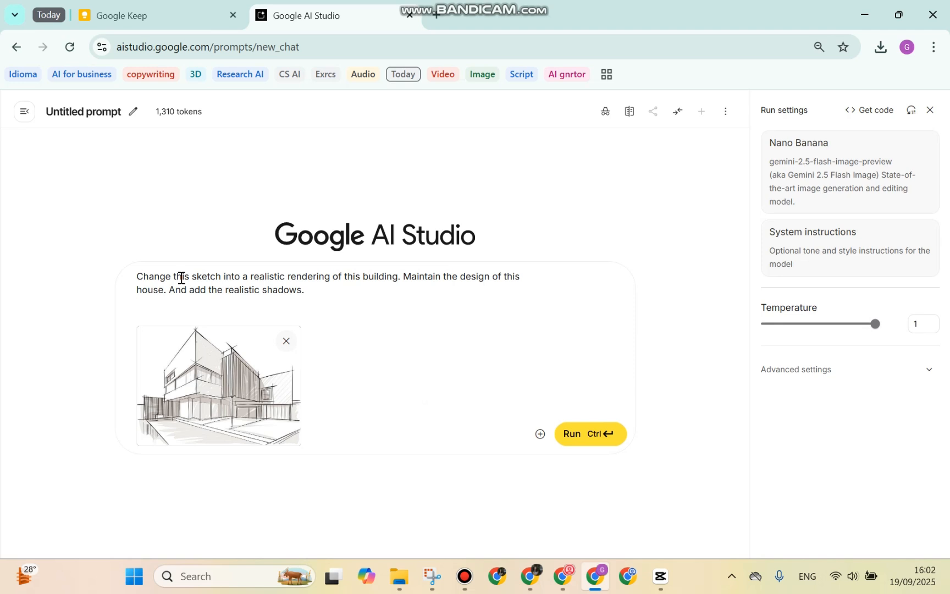
click(588, 440)
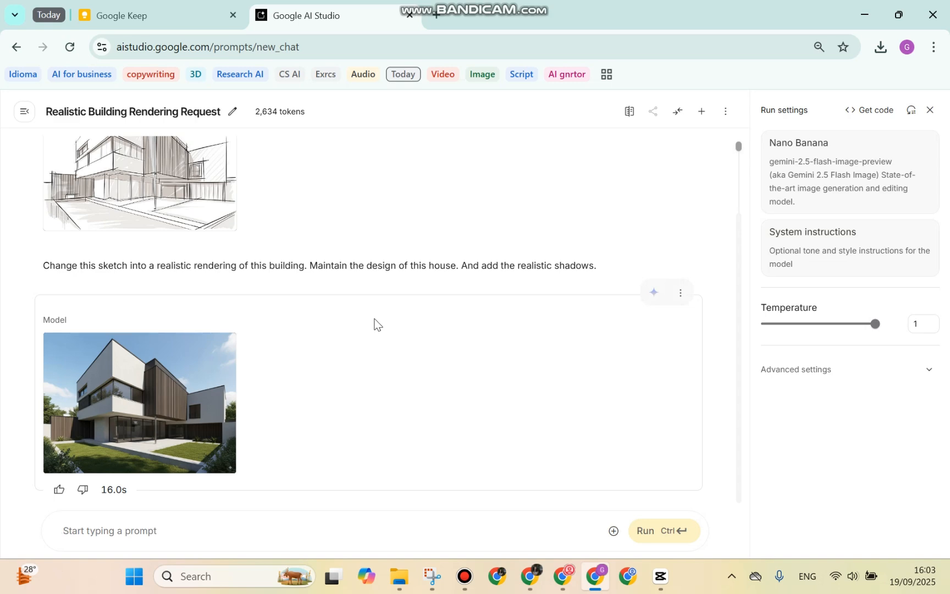
Step: Enlarge the generated house rendering, download it, and open the downloaded PNG in WPS Photos
mouse_move(203, 340)
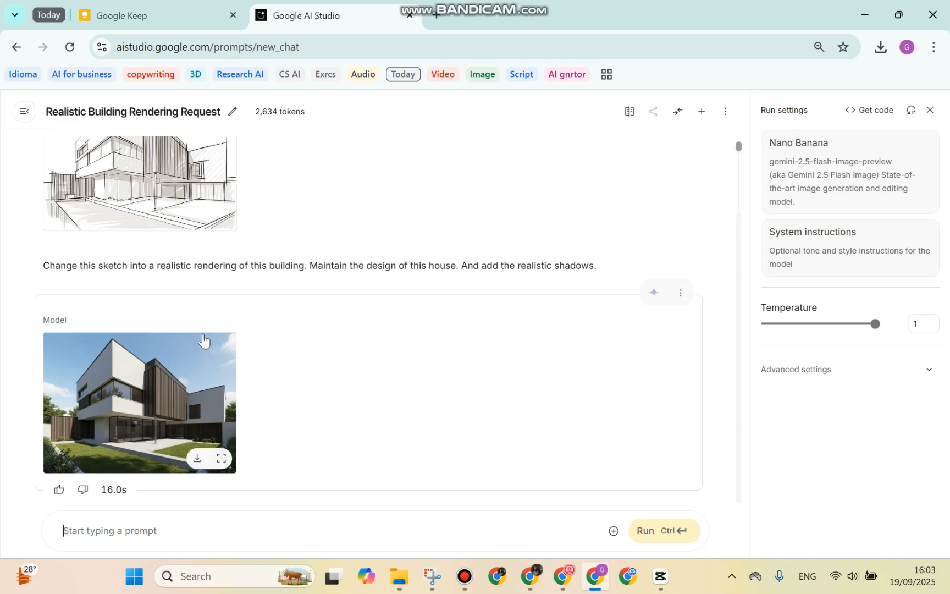
click(178, 367)
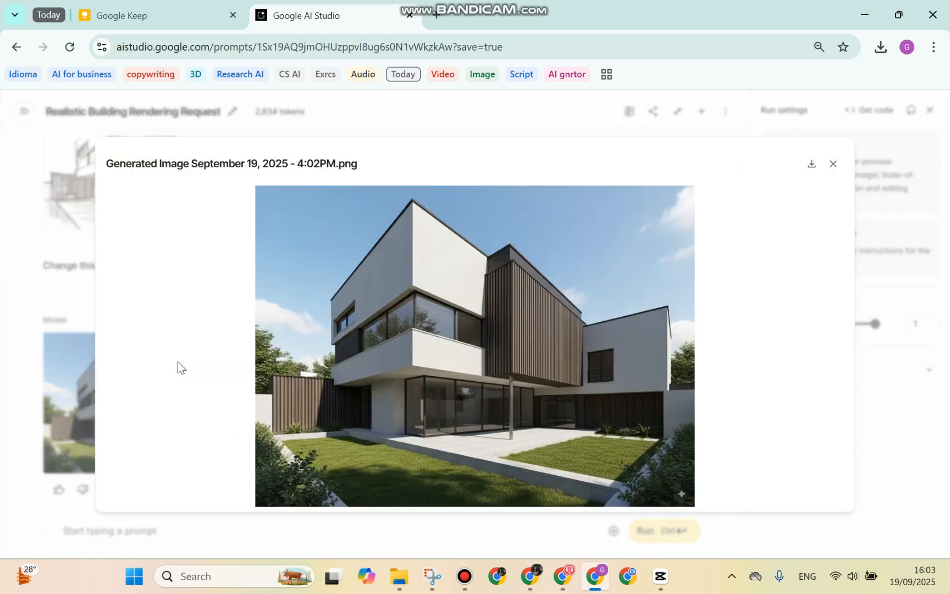
click(811, 164)
click(738, 84)
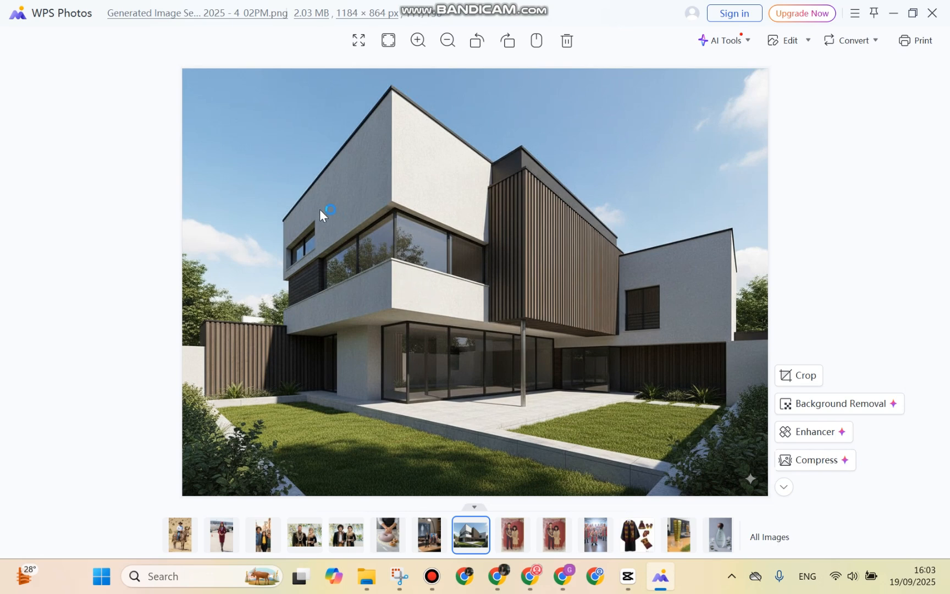
Step: Compare the original sketch at full size with the downloaded rendering, and close both image views
click(562, 576)
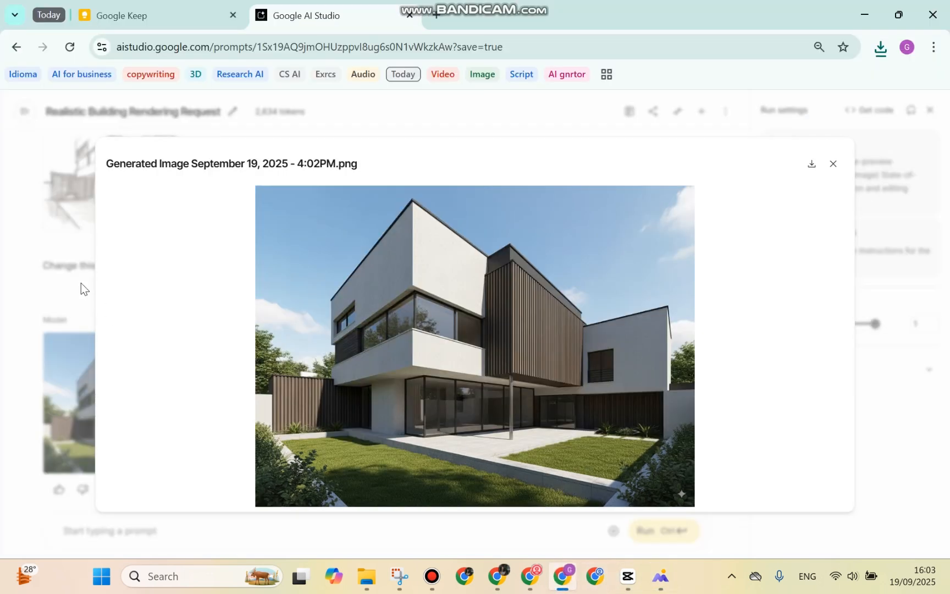
click(19, 289)
click(137, 187)
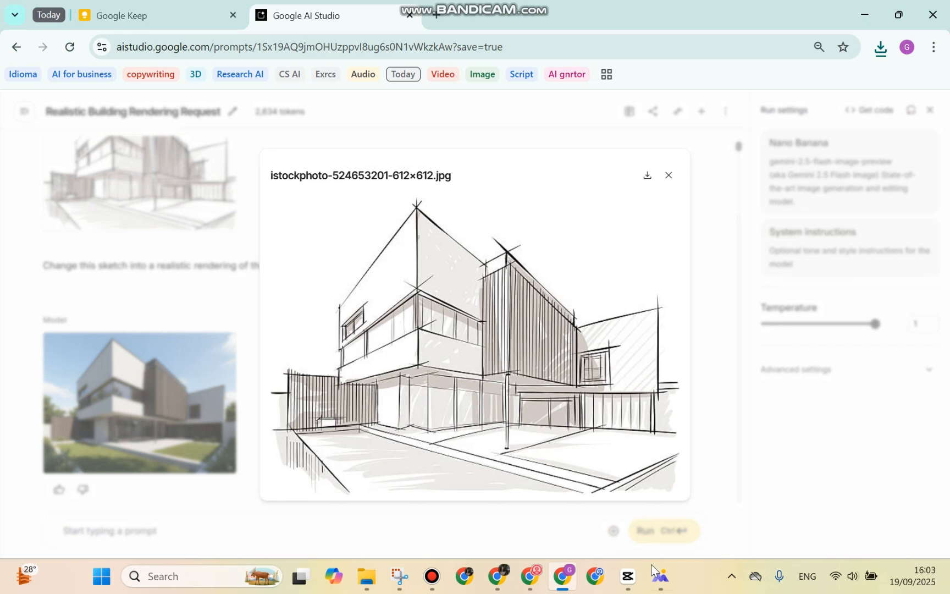
click(659, 579)
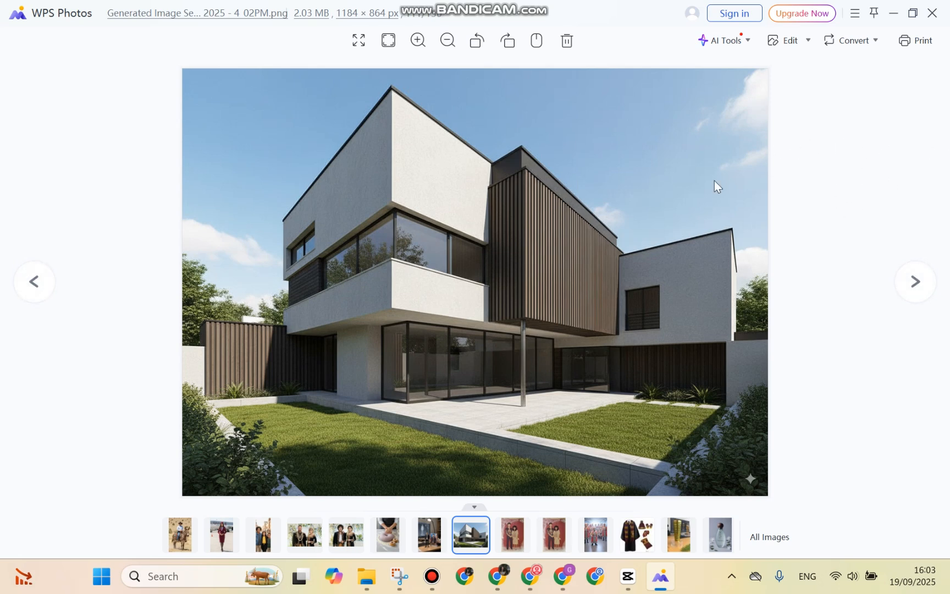
click(933, 13)
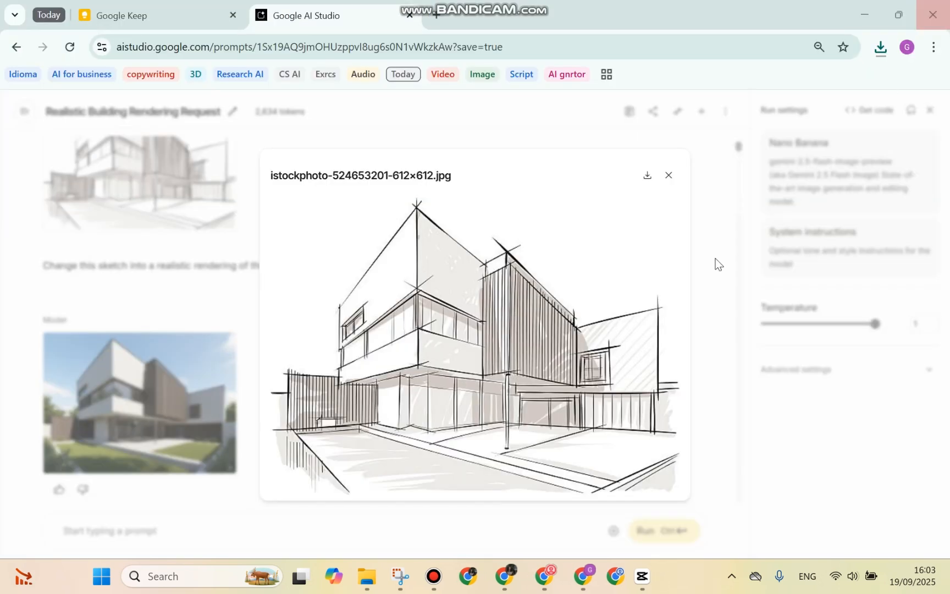
click(668, 174)
Step: Attach the interior picture "foto 42" from the Downloads folder to the next message
scroll(486, 267, down, 3)
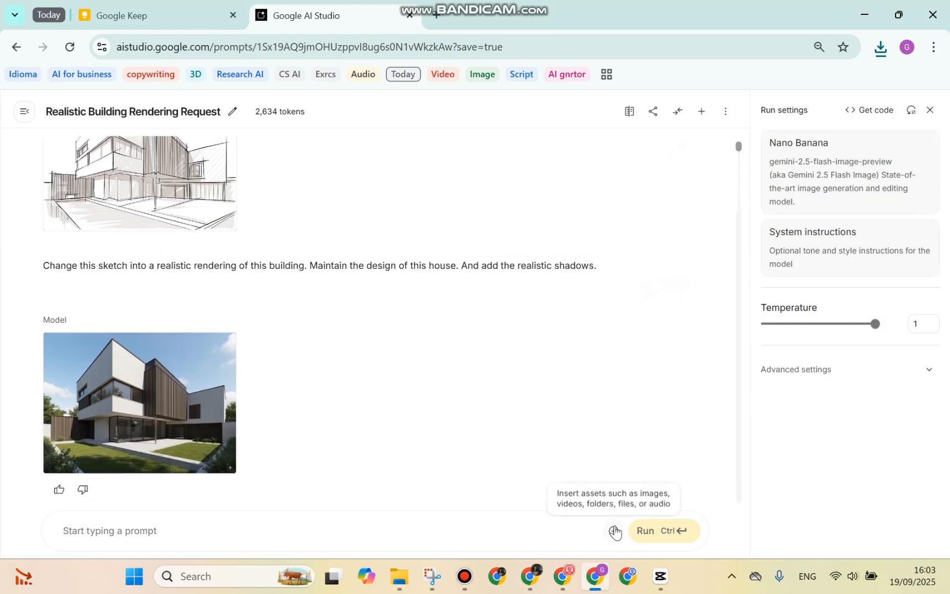
click(614, 531)
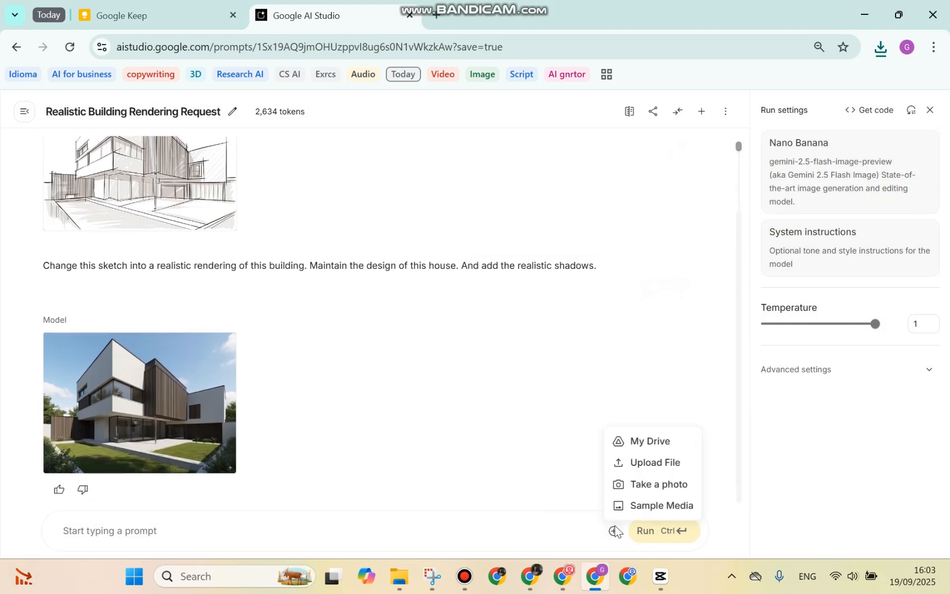
click(651, 467)
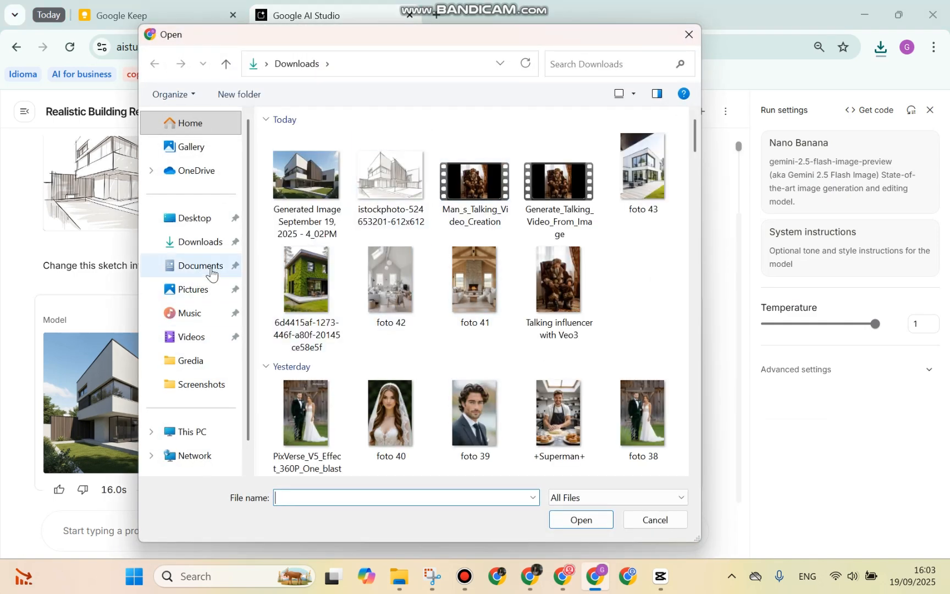
click(403, 284)
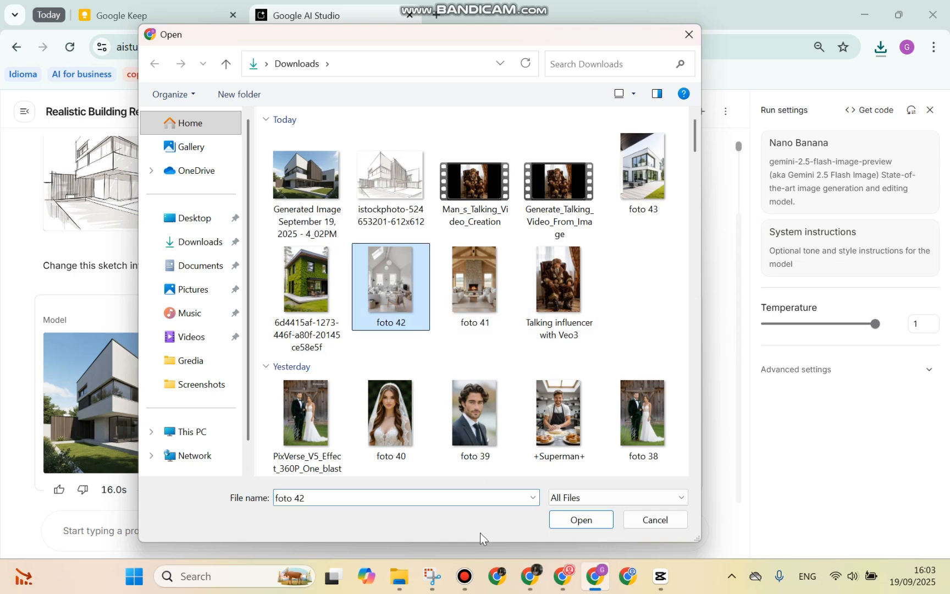
click(575, 522)
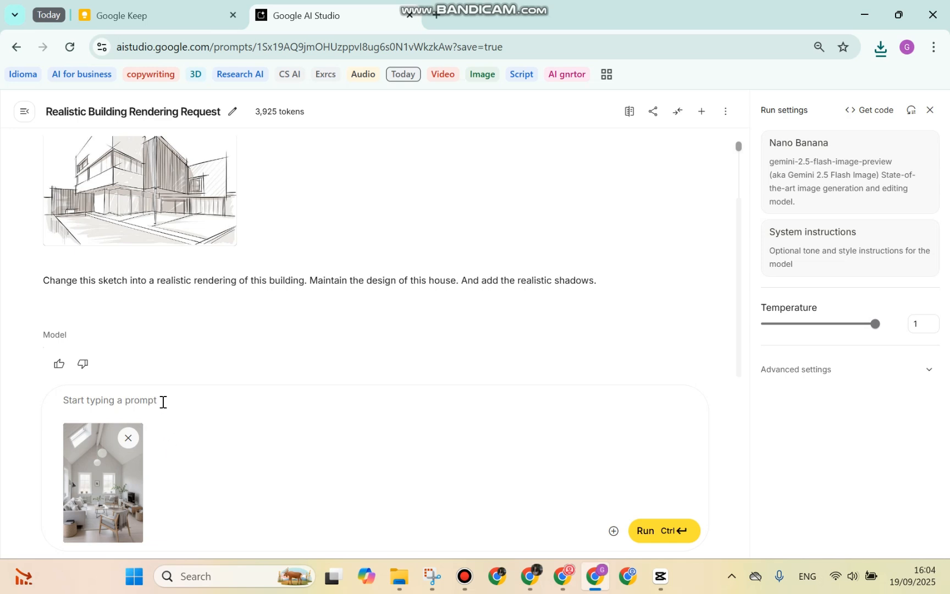
Step: Write the prompt text "Change this wall color to be a warm pastel pink" for the attached interior picture
key(Caps_Lock)
text(Change this wall colour to be)
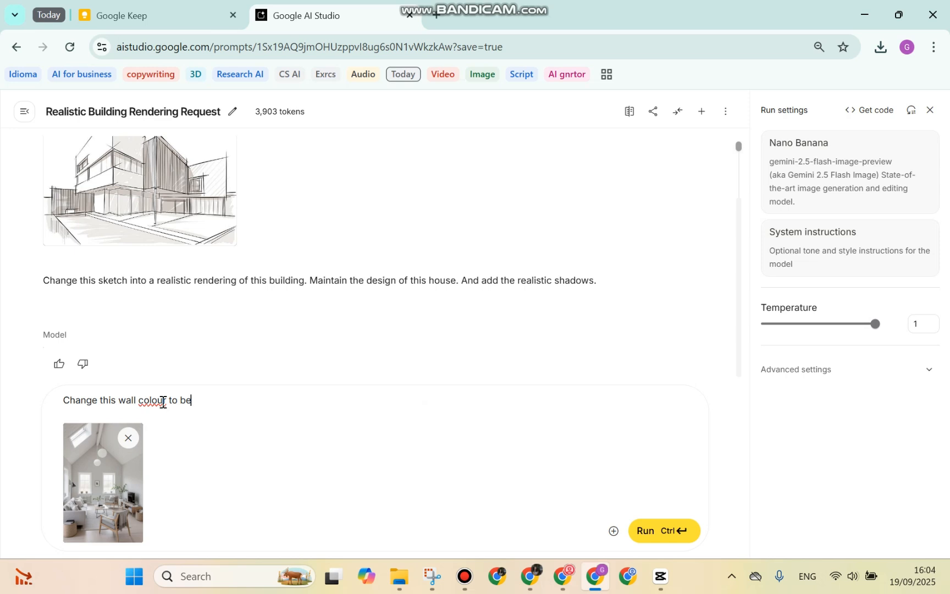
key(BackSpace)
key(BackSpace)
key(BackSpace)
key(BackSpace)
key(BackSpace)
key(BackSpace)
text(to be )
text(a warm pink)
text(aste)
text(l pink)
Step: Add the sentence "And maintain the lamp or stuffs position inside this house." to the wall color prompt and run it
key(Caps_Lock)
text(. An)
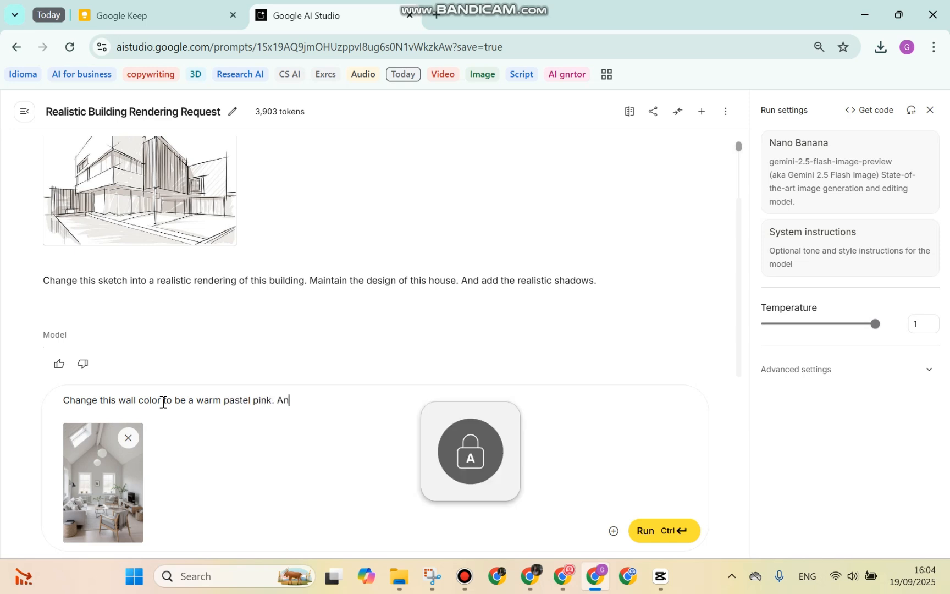
text(d maintai)
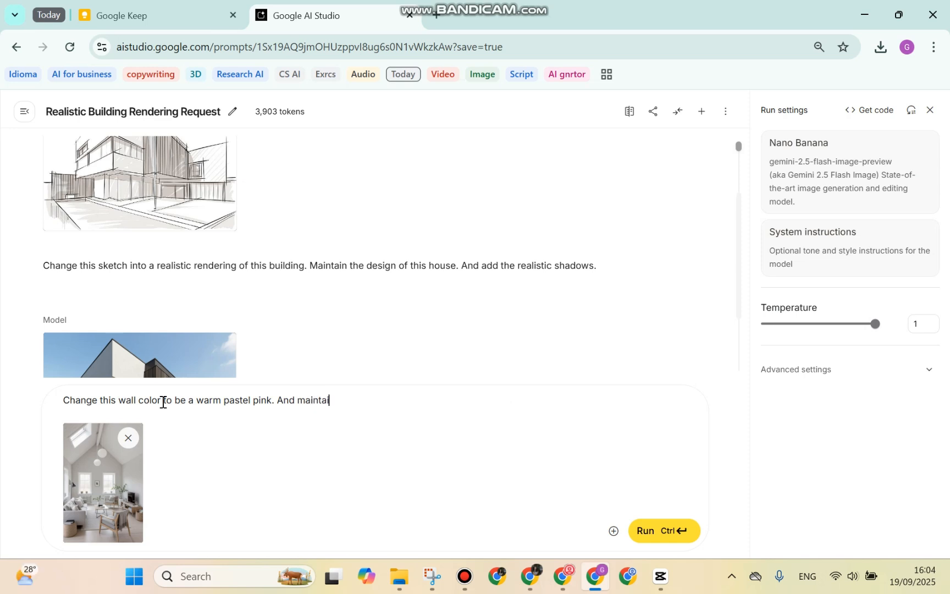
text(n the)
text(lamp or stuffs posis)
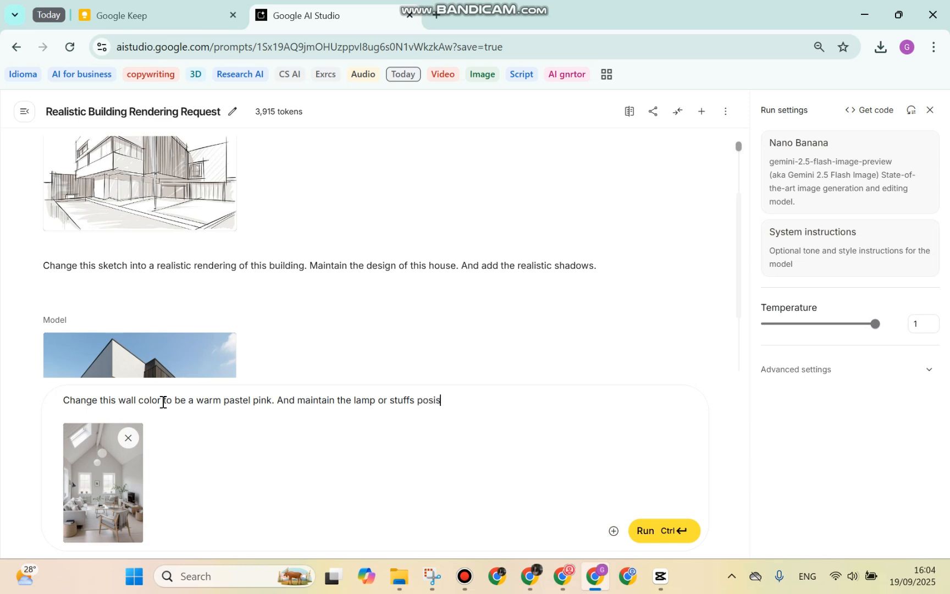
key(BackSpace)
text(tion inside this house.)
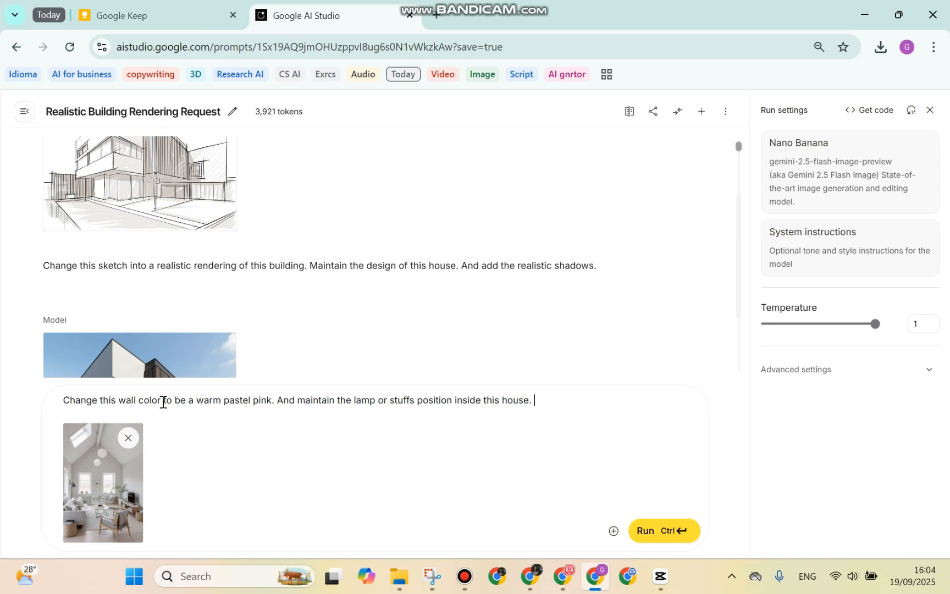
click(665, 531)
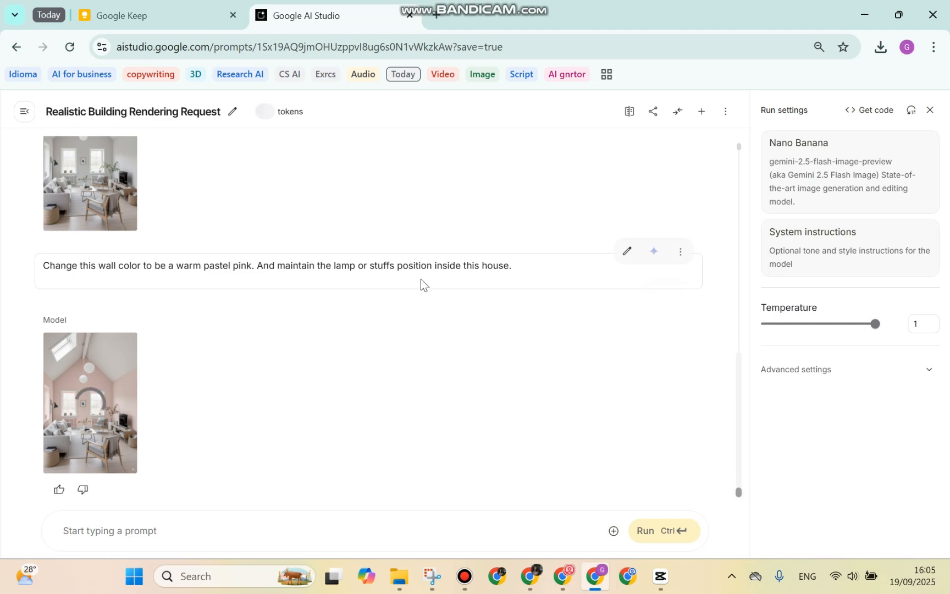
Step: Review the first prompt and its house rendering, opening that prompt for editing, and return to the recolored interior
scroll(423, 268, up, 3)
scroll(440, 265, up, 4)
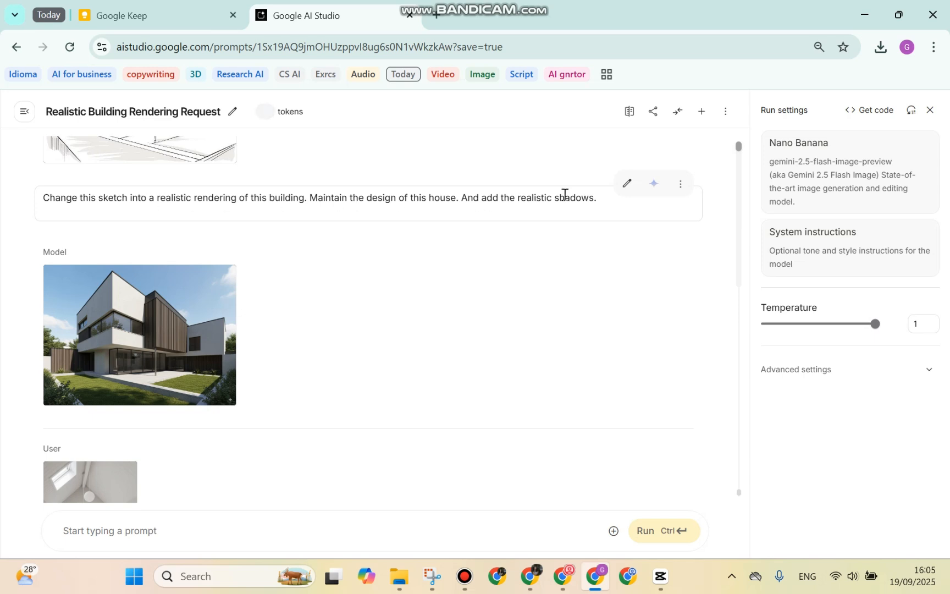
click(625, 187)
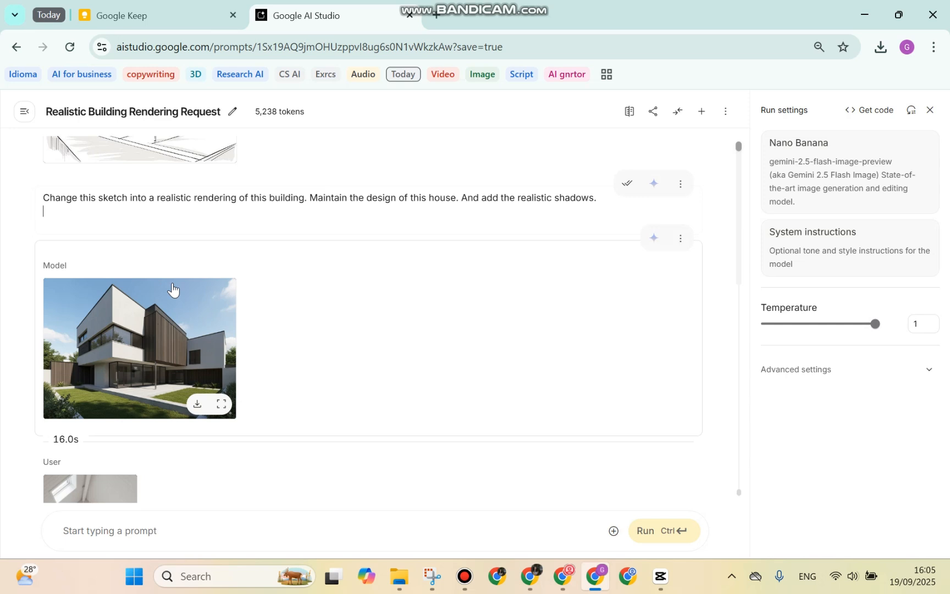
scroll(172, 287, down, 10)
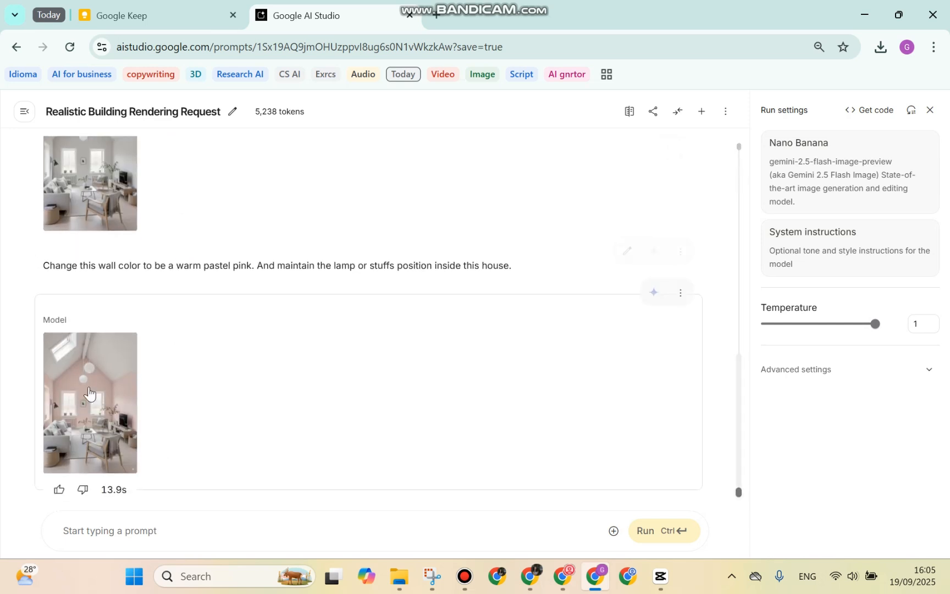
Step: Compare the original interior picture with the generated pink-wall version, and inspect the generated image enlarged before closing its preview
mouse_move(99, 360)
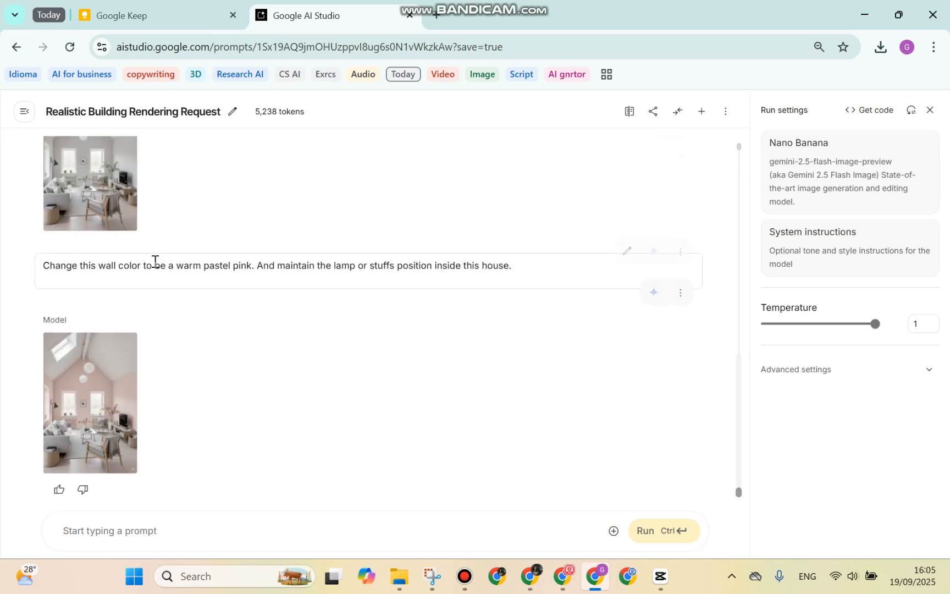
mouse_move(108, 220)
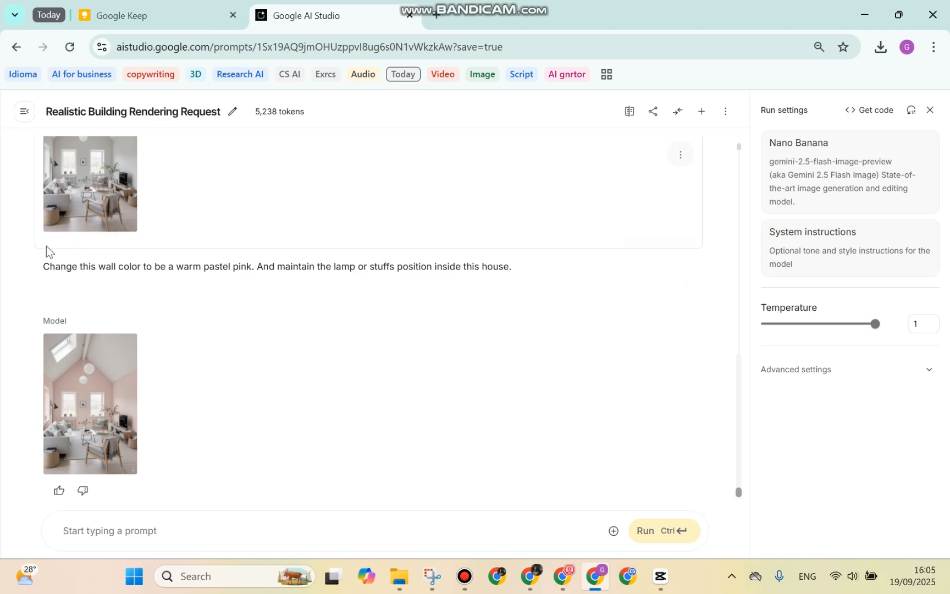
scroll(47, 249, up, 1)
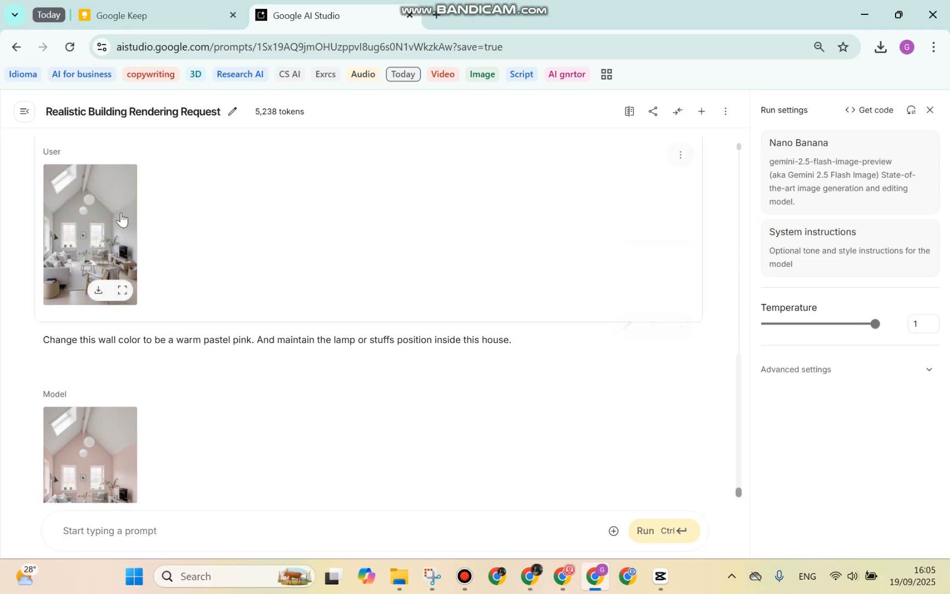
scroll(121, 220, down, 1)
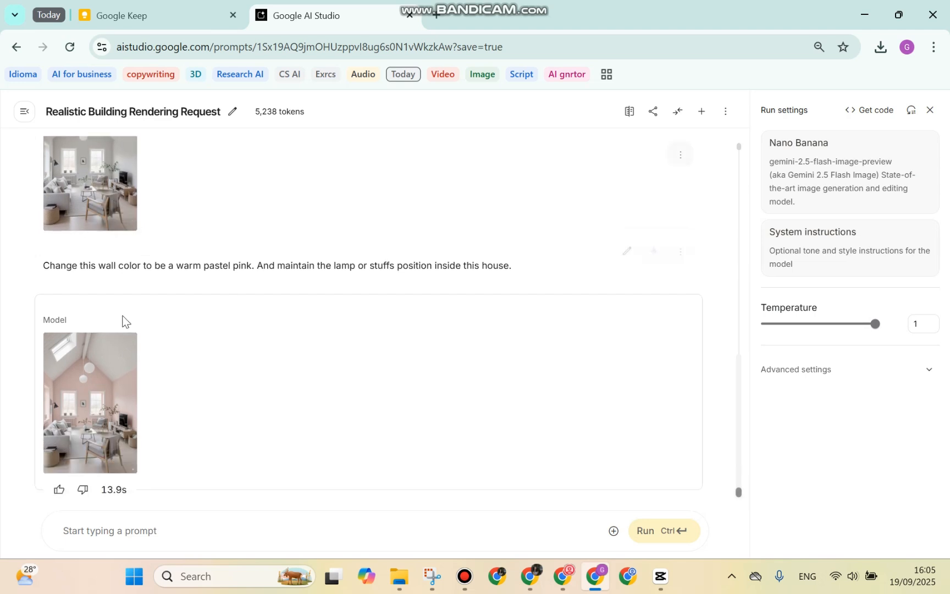
click(105, 376)
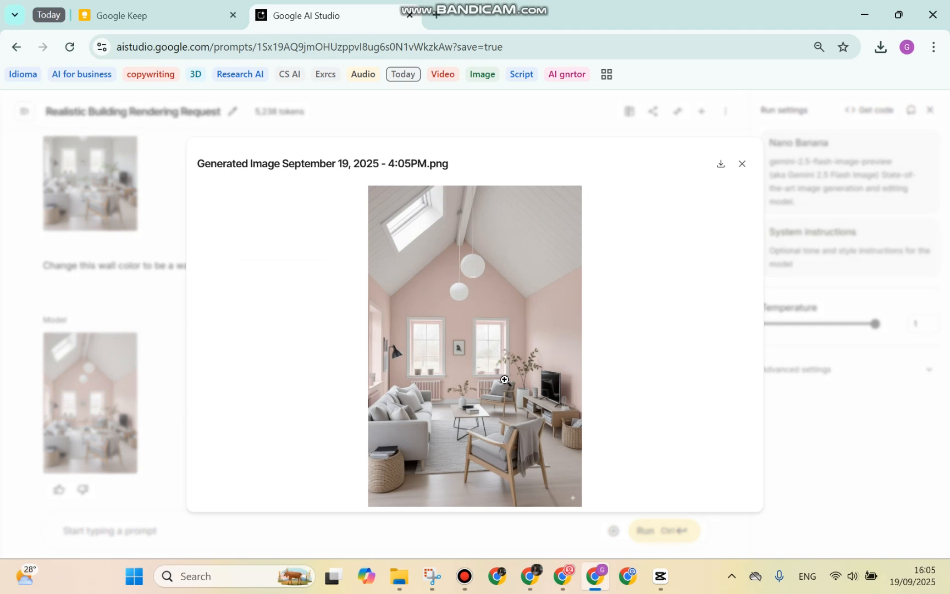
click(743, 164)
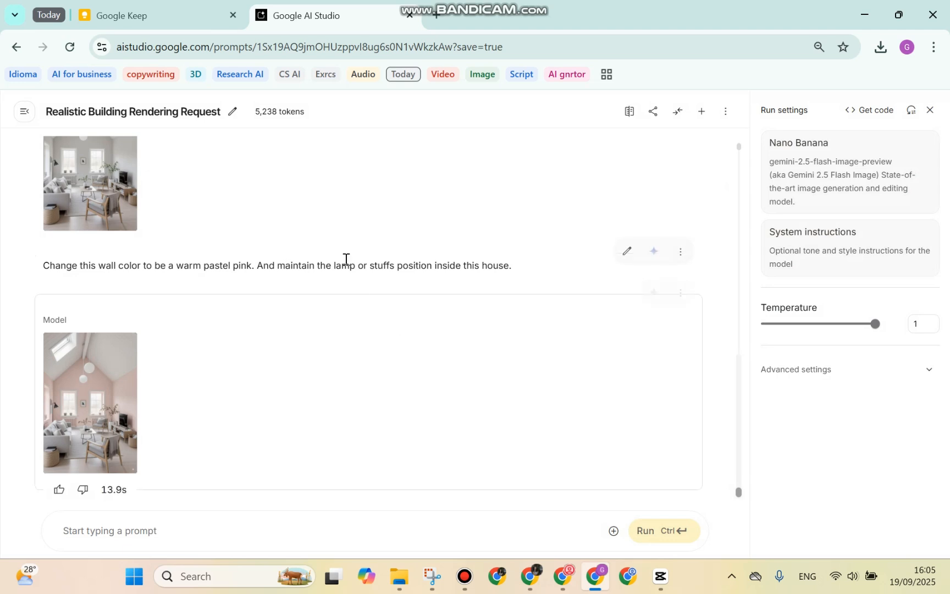
click(105, 402)
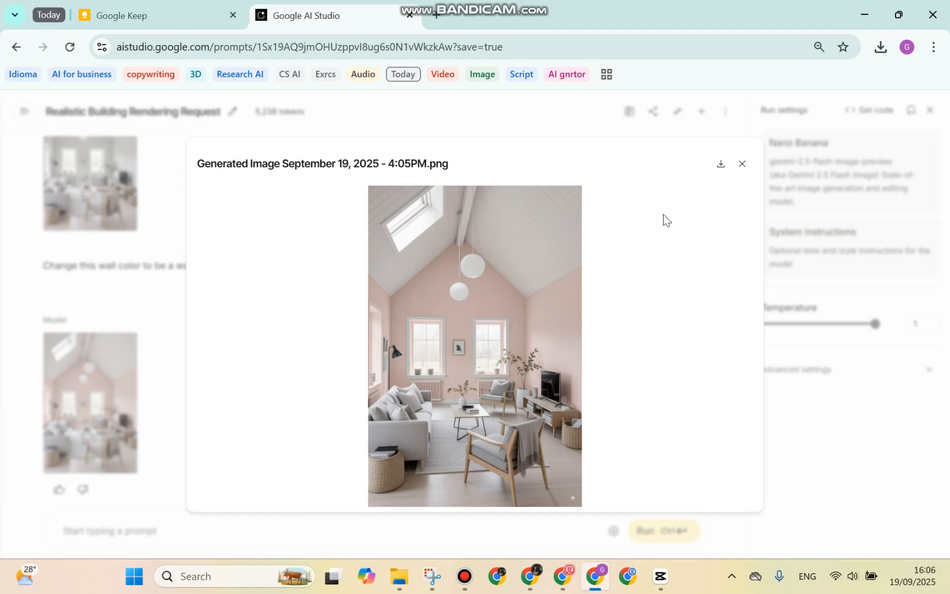
click(743, 164)
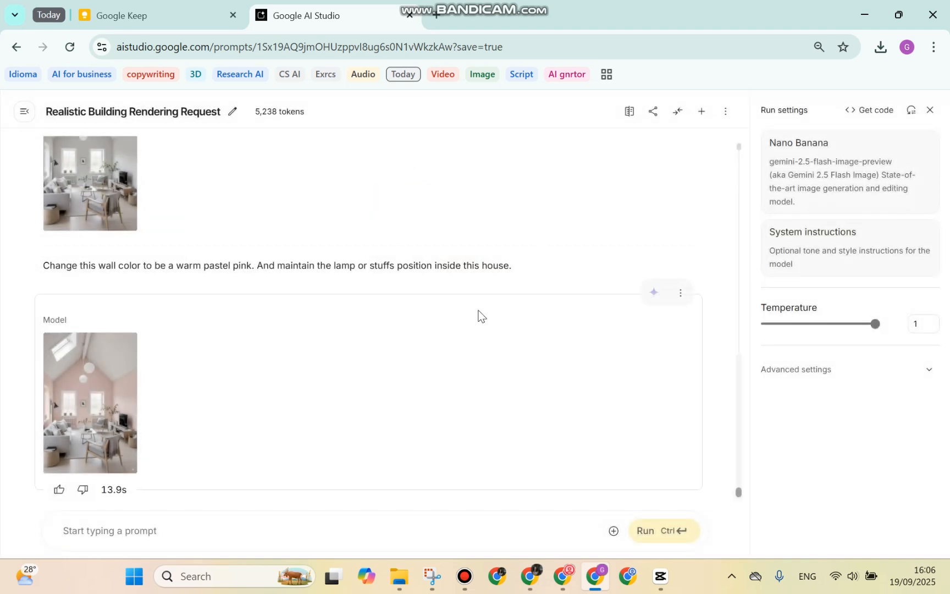